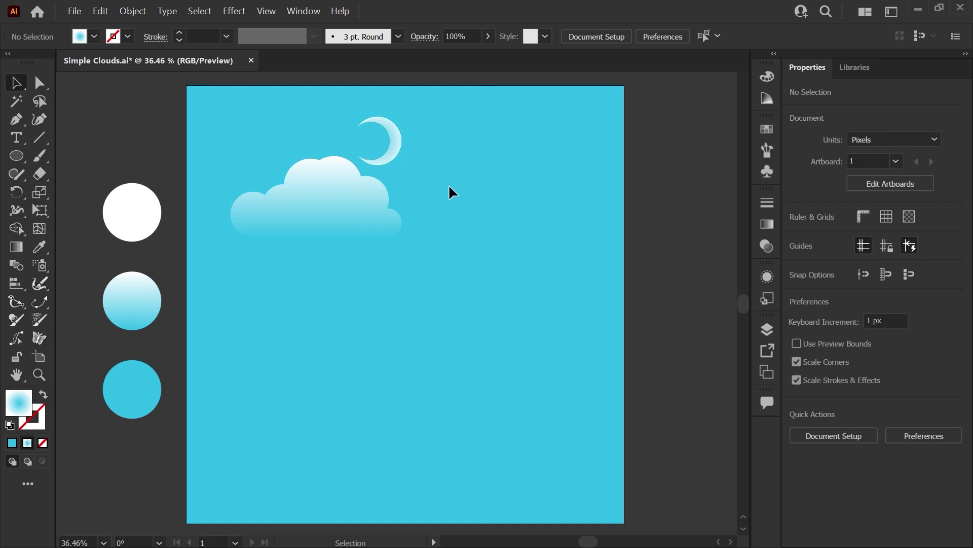
- Draw five overlapping white circles below the gradient cloud, with a larger one on top
{"action": "key", "text": "ctrl+minus"}
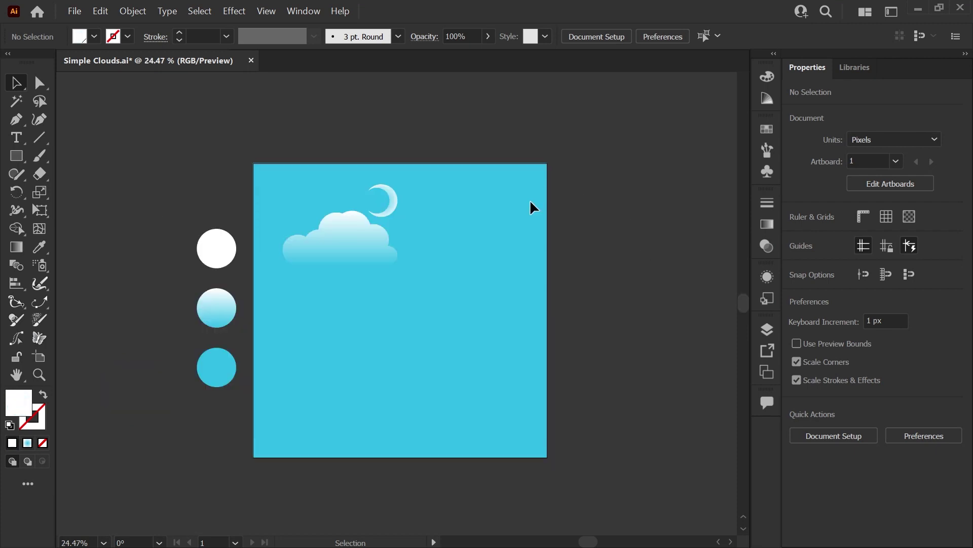
{"action": "key", "text": "ctrl+plus"}
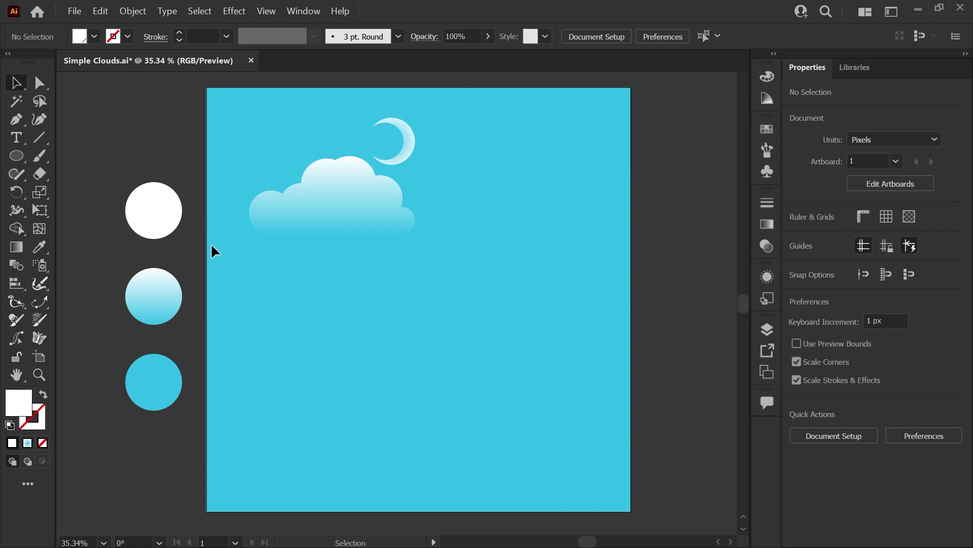
{"action": "left_click", "coordinate": [14, 158]}
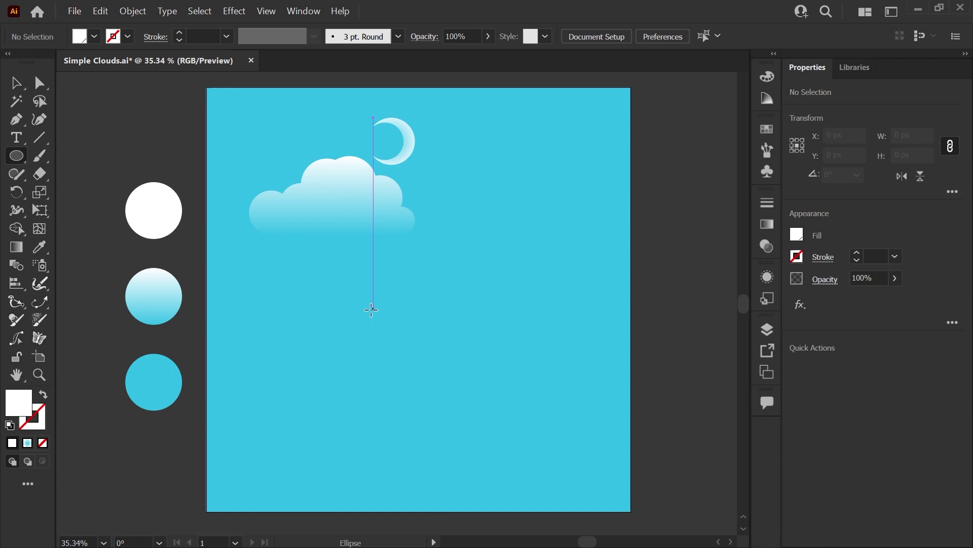
{"action": "left_click_drag", "start_coordinate": [365, 296], "coordinate": [409, 337]}
{"action": "left_click_drag", "start_coordinate": [398, 305], "coordinate": [436, 345]}
{"action": "left_click_drag", "start_coordinate": [300, 319], "coordinate": [330, 350]}
{"action": "left_click_drag", "start_coordinate": [325, 293], "coordinate": [365, 345]}
{"action": "left_click_drag", "start_coordinate": [427, 319], "coordinate": [460, 350]}
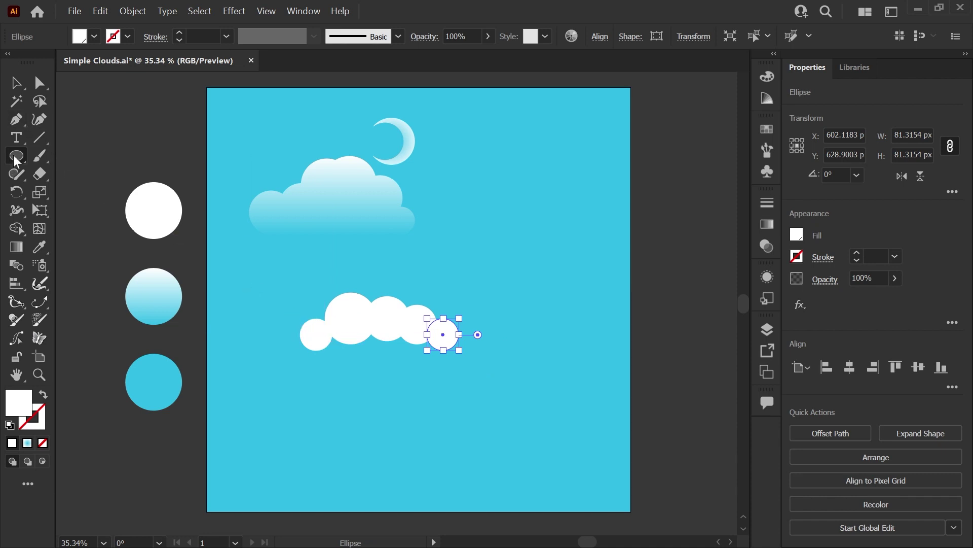
- Add a rectangle across the circles' lower edge as the cloud's flat base, then deselect
{"action": "left_click_drag", "start_coordinate": [16, 161], "coordinate": [56, 160]}
{"action": "left_click_drag", "start_coordinate": [316, 328], "coordinate": [443, 352]}
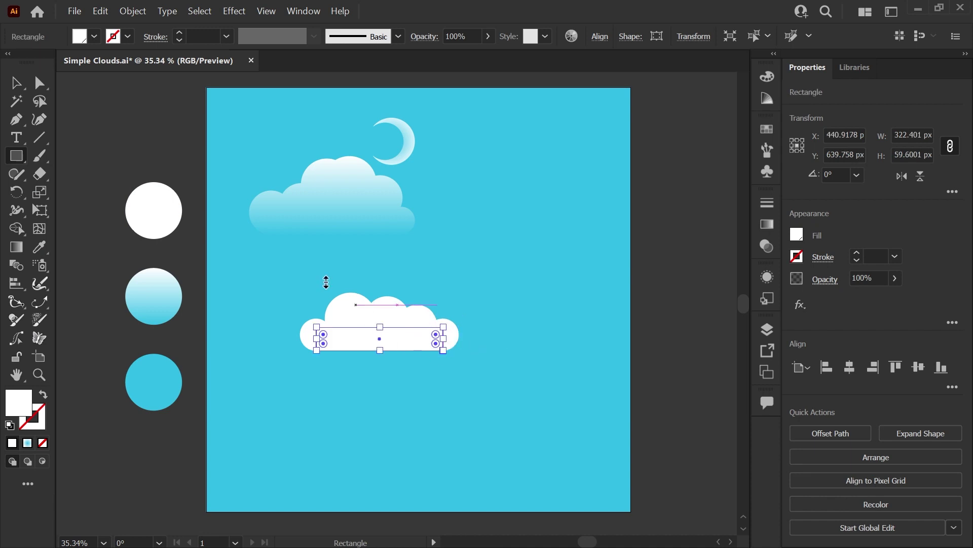
{"action": "left_click", "coordinate": [15, 82]}
{"action": "left_click", "coordinate": [445, 376]}
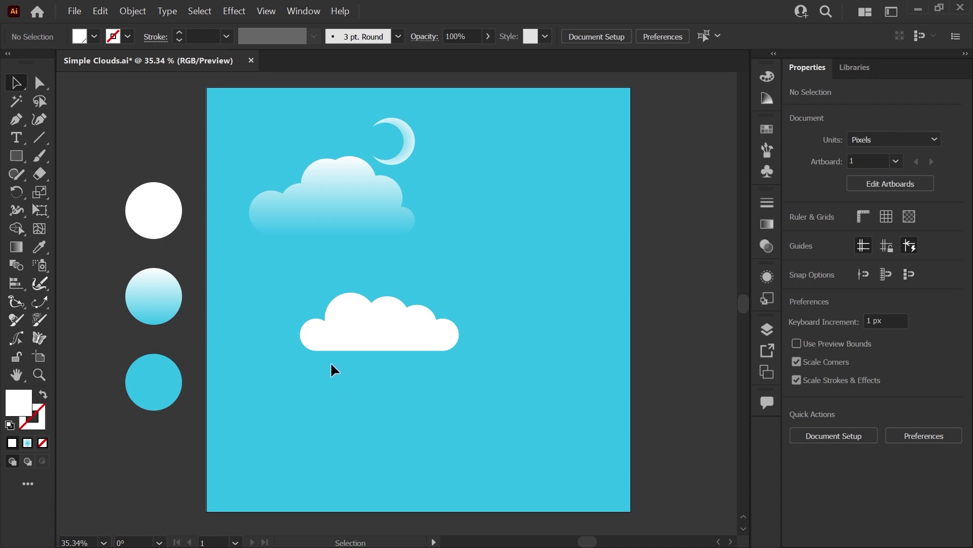
- Zoom in, select all five circles and the base rectangle, and unite them with Shape Builder
{"action": "left_click", "coordinate": [39, 374]}
{"action": "left_click_drag", "start_coordinate": [383, 328], "coordinate": [506, 394]}
{"action": "left_click_drag", "start_coordinate": [403, 356], "coordinate": [436, 372]}
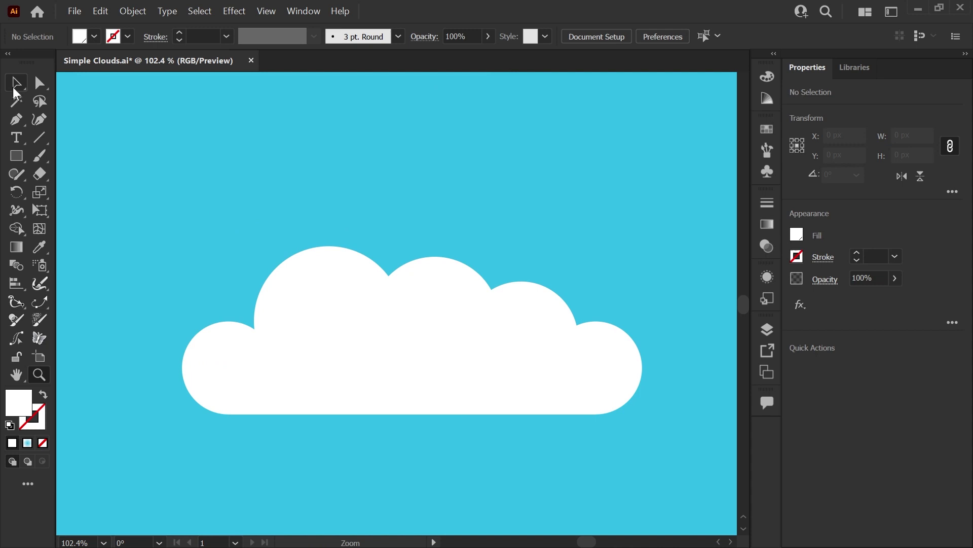
{"action": "left_click", "coordinate": [17, 89]}
{"action": "left_click_drag", "start_coordinate": [240, 261], "coordinate": [682, 449]}
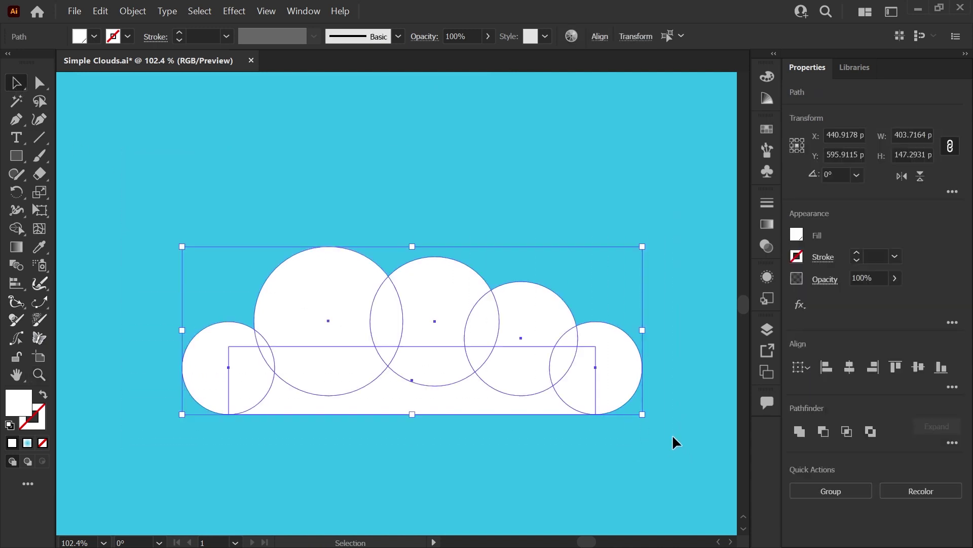
{"action": "left_click", "coordinate": [16, 230]}
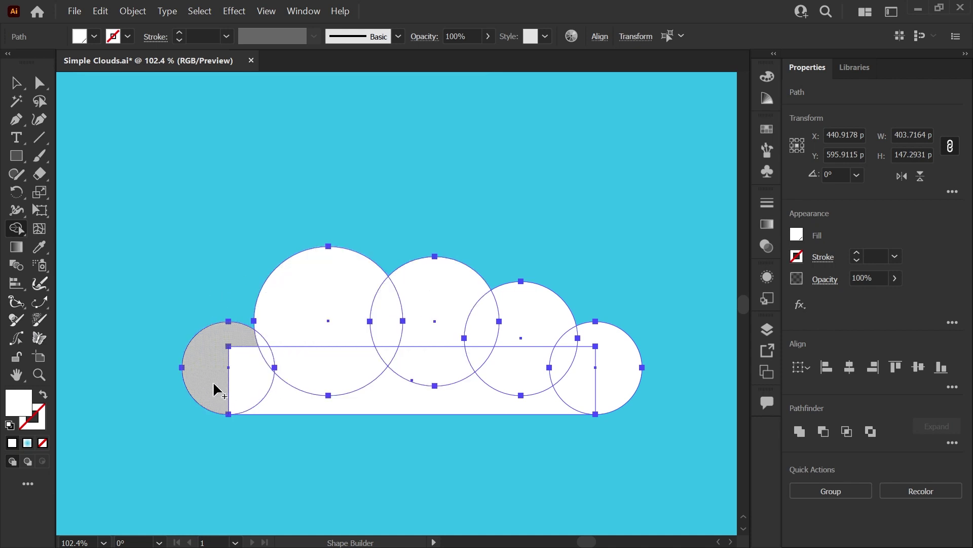
{"action": "mouse_move", "coordinate": [228, 391]}
{"action": "left_mouse_down"}
{"action": "mouse_move", "coordinate": [279, 406]}
{"action": "mouse_move", "coordinate": [301, 388]}
{"action": "mouse_move", "coordinate": [305, 375]}
{"action": "mouse_move", "coordinate": [269, 358]}
{"action": "mouse_move", "coordinate": [261, 341]}
{"action": "mouse_move", "coordinate": [283, 317]}
{"action": "mouse_move", "coordinate": [342, 341]}
{"action": "mouse_move", "coordinate": [387, 324]}
{"action": "mouse_move", "coordinate": [592, 345]}
{"action": "mouse_move", "coordinate": [595, 368]}
{"action": "mouse_move", "coordinate": [586, 385]}
{"action": "mouse_move", "coordinate": [547, 364]}
{"action": "mouse_move", "coordinate": [480, 369]}
{"action": "mouse_move", "coordinate": [387, 359]}
{"action": "left_mouse_up"}
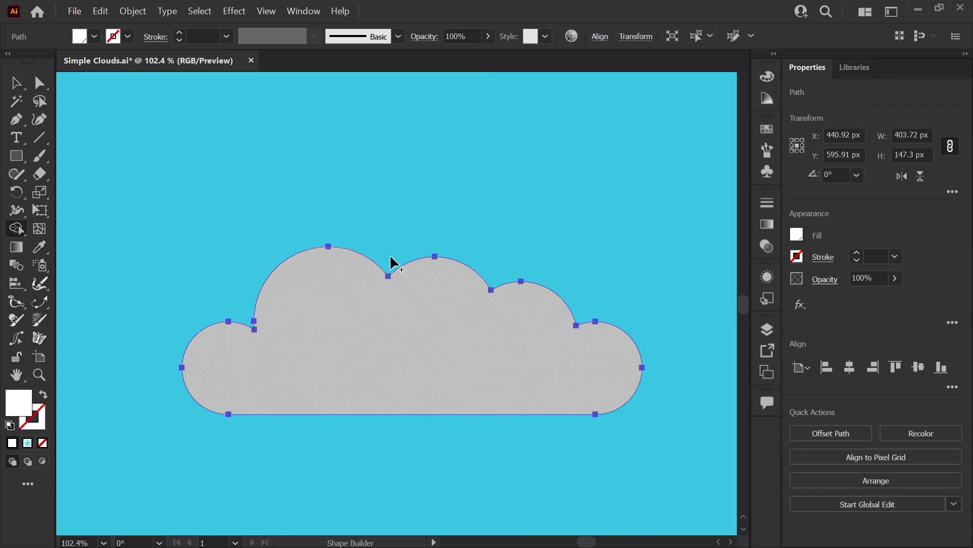
- Reselect the merged cloud and check the Cloud layer's contents in the Layers panel
{"action": "left_click", "coordinate": [15, 83]}
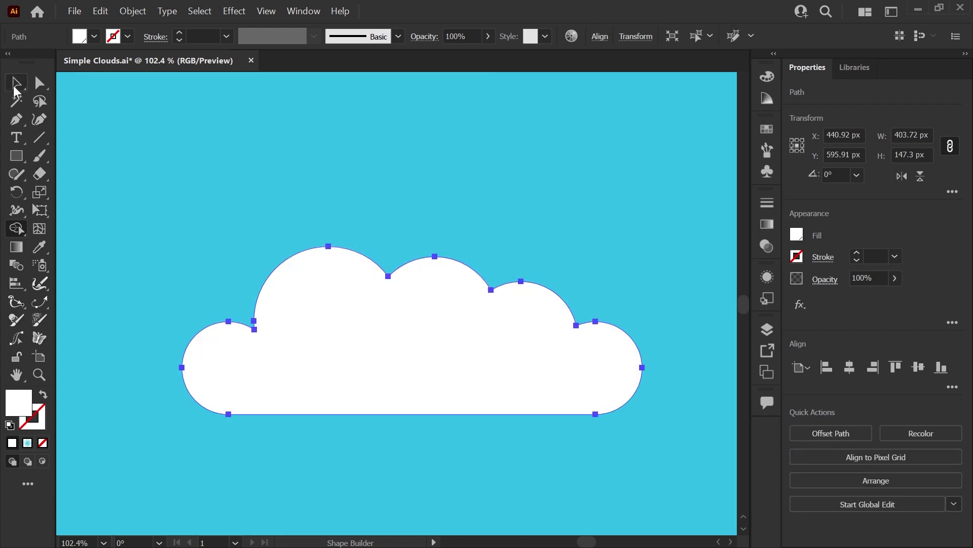
{"action": "left_click", "coordinate": [443, 193]}
{"action": "left_click", "coordinate": [539, 324]}
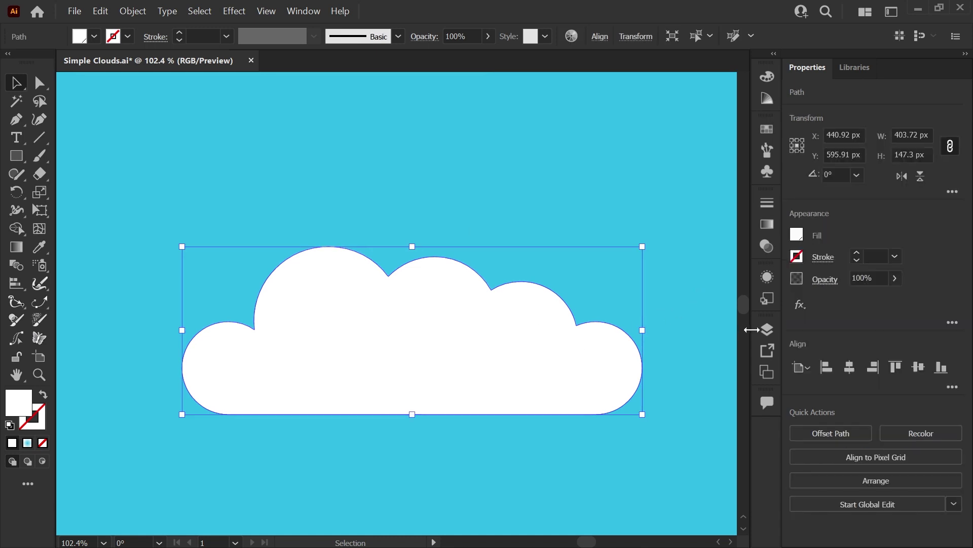
{"action": "left_click", "coordinate": [768, 330]}
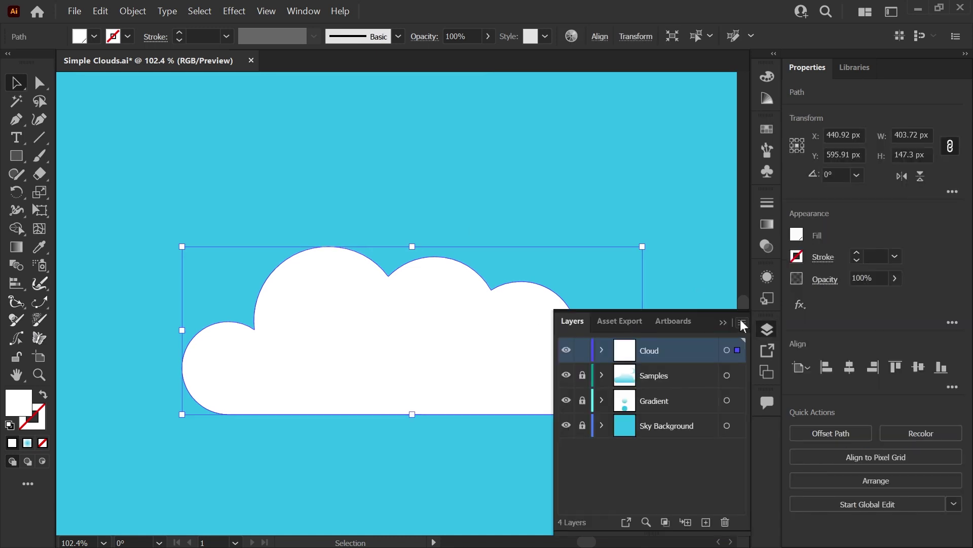
{"action": "left_click", "coordinate": [603, 350]}
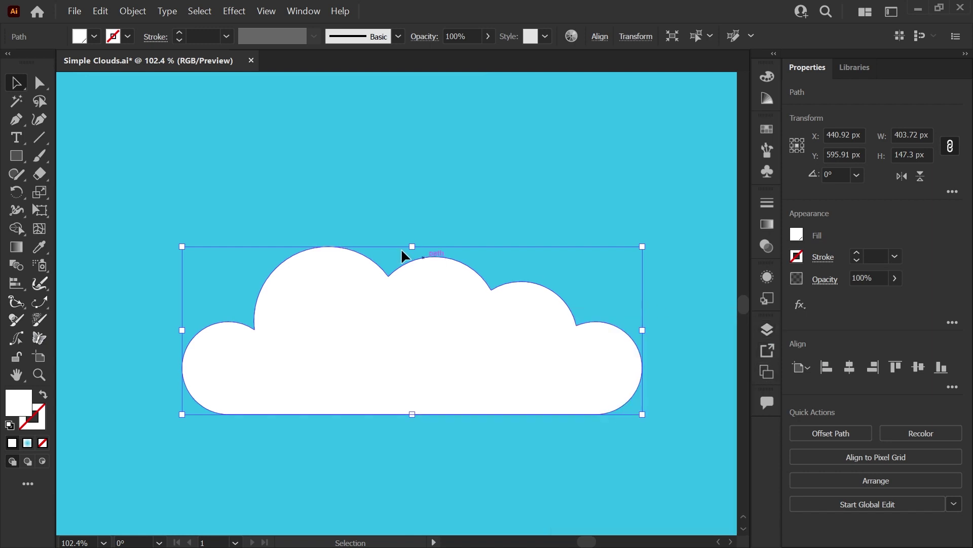
{"action": "left_click", "coordinate": [404, 203]}
- Copy the middle circle's white-to-blue gradient onto the new cloud with the Eyedropper
{"action": "key", "text": "z"}
{"action": "left_click", "coordinate": [404, 203], "text": "alt"}
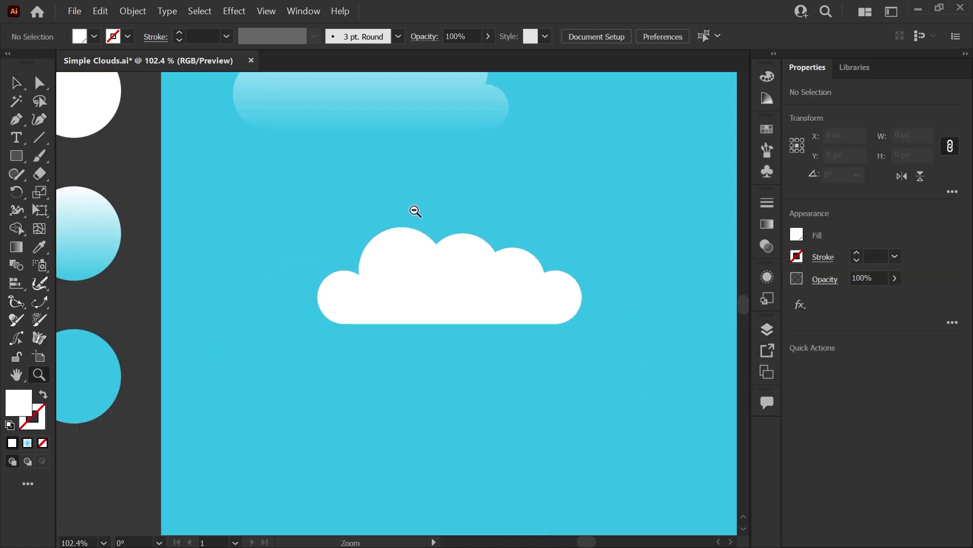
{"action": "key", "text": "v"}
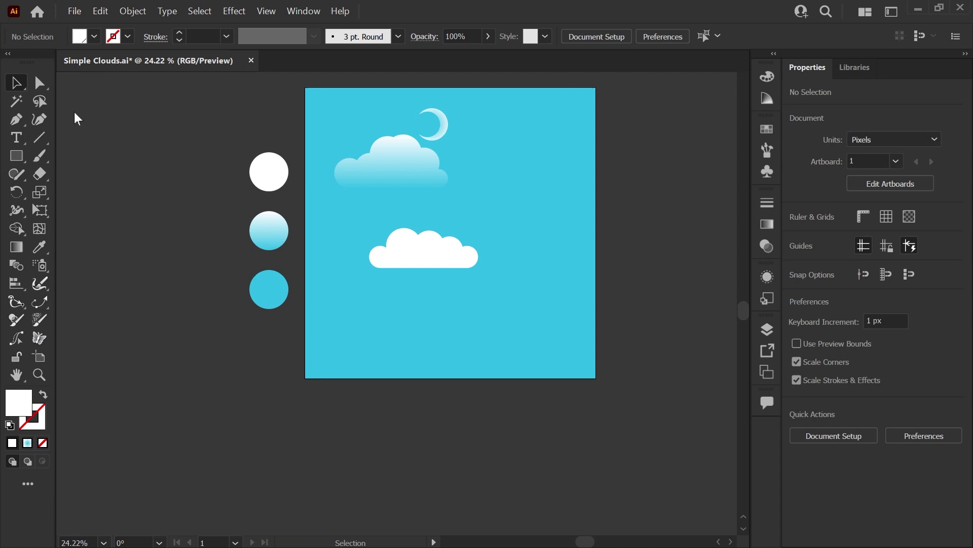
{"action": "left_click", "coordinate": [430, 245]}
{"action": "key", "text": "i"}
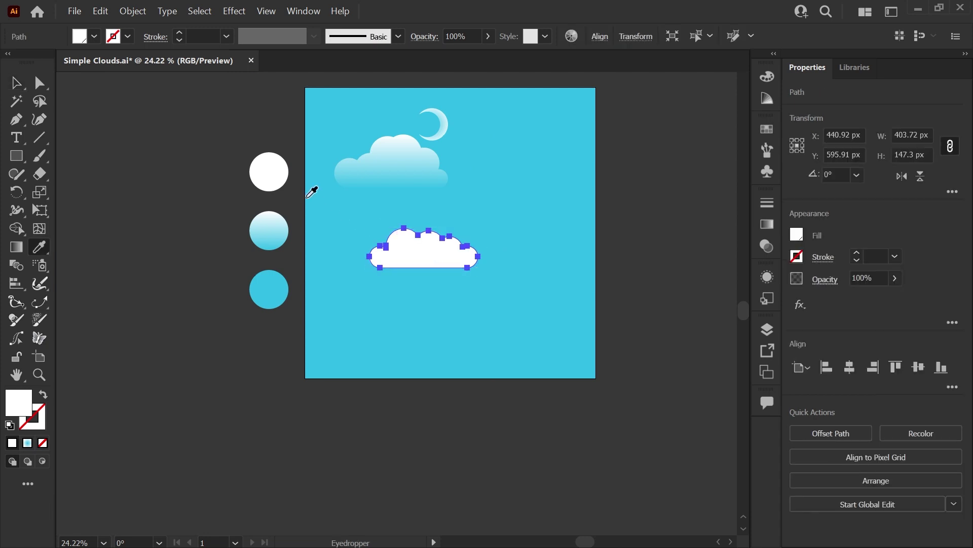
{"action": "left_click", "coordinate": [278, 227]}
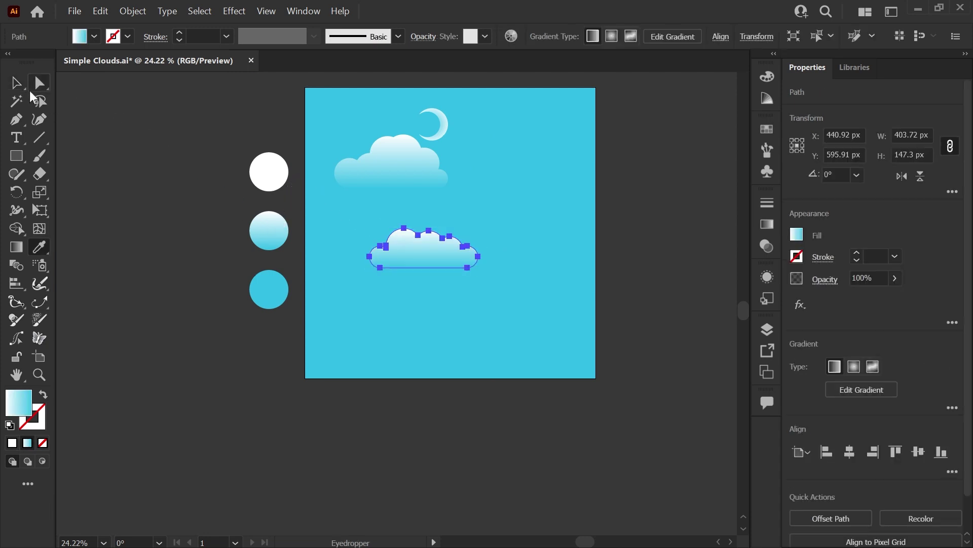
- Move the gradient cloud up and to the right, then deselect it
{"action": "key", "text": "v"}
{"action": "left_click_drag", "start_coordinate": [429, 251], "coordinate": [495, 226]}
{"action": "left_click", "coordinate": [507, 280]}
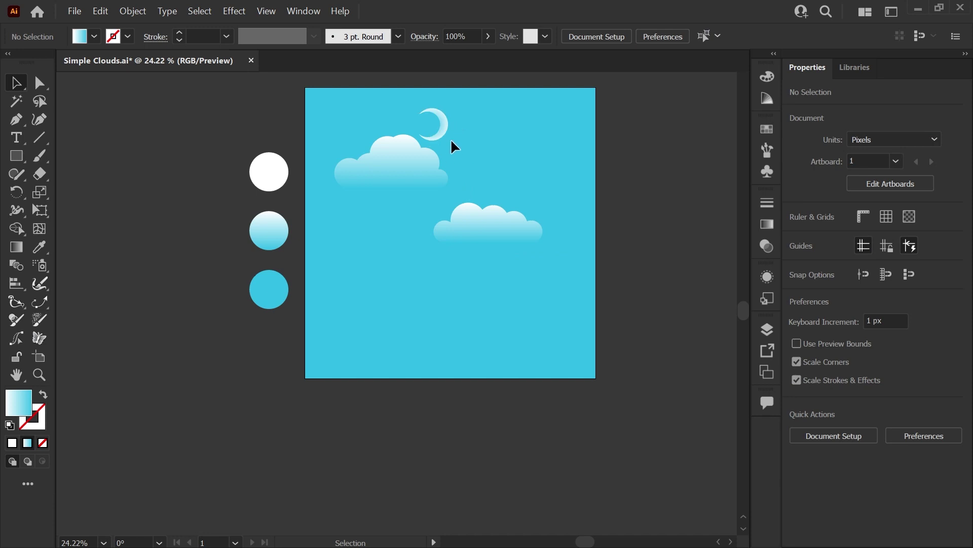
- Reset the fill to white and draw a circle near the artboard's upper right
{"action": "key", "text": "ctrl+plus"}
{"action": "key", "text": "l"}
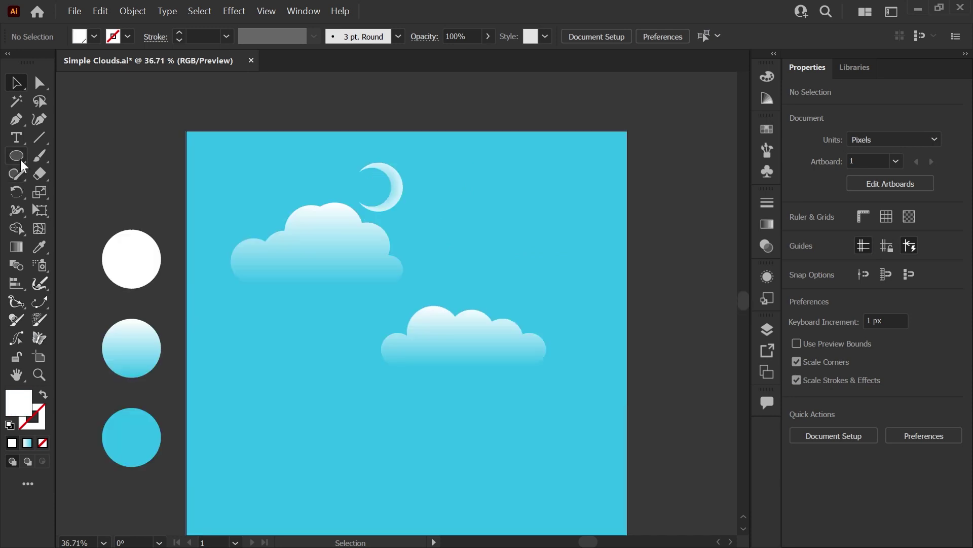
{"action": "left_click", "coordinate": [18, 156]}
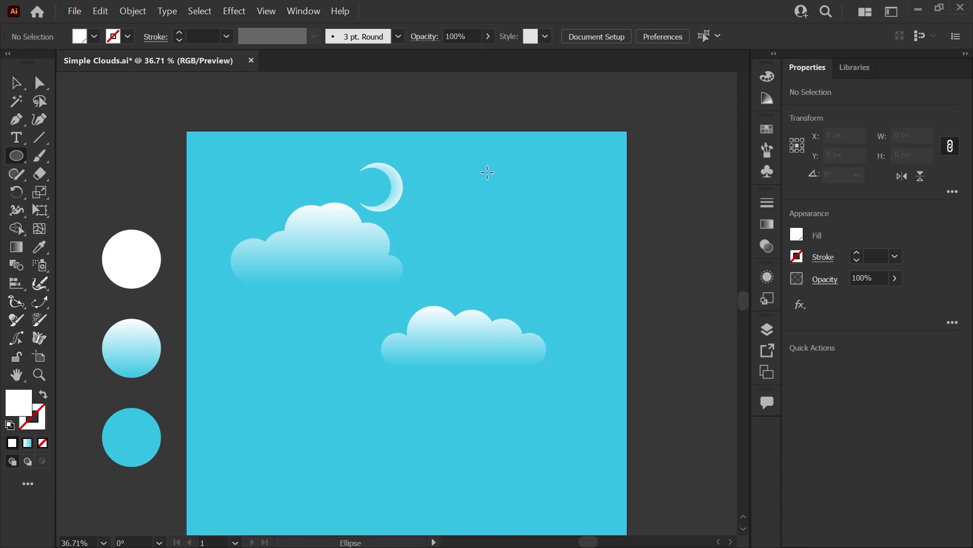
{"action": "left_click_drag", "start_coordinate": [488, 173], "coordinate": [563, 240]}
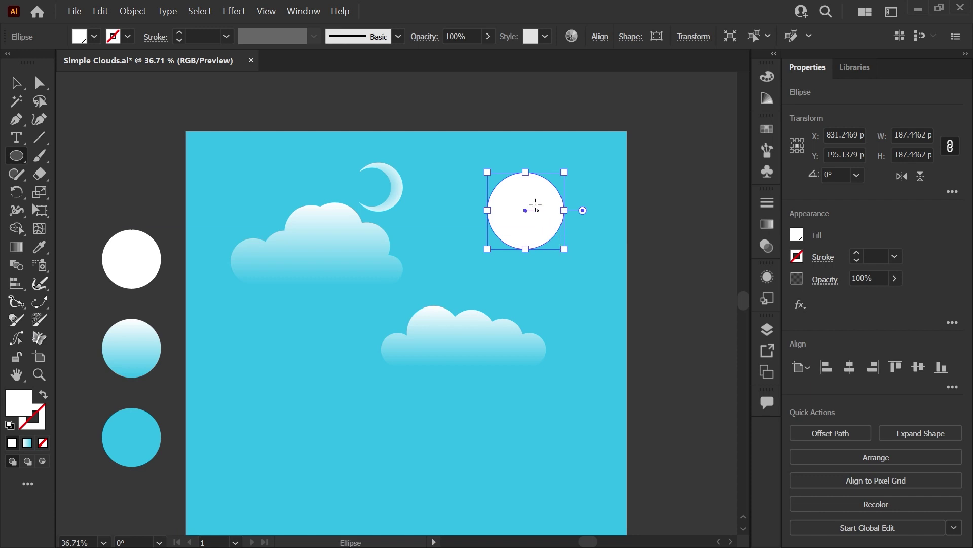
- Alt-drag an overlapping copy of the circle down-left and resize it to about 165 px
{"action": "key", "text": "v"}
{"action": "key", "text": "l"}
{"action": "key", "text": "v"}
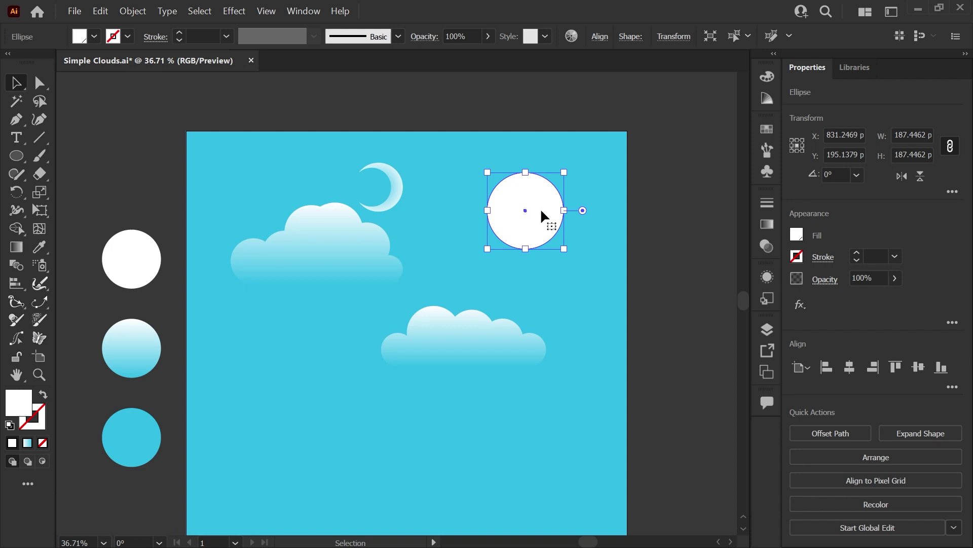
{"action": "left_click_drag", "start_coordinate": [543, 218], "coordinate": [569, 222]}
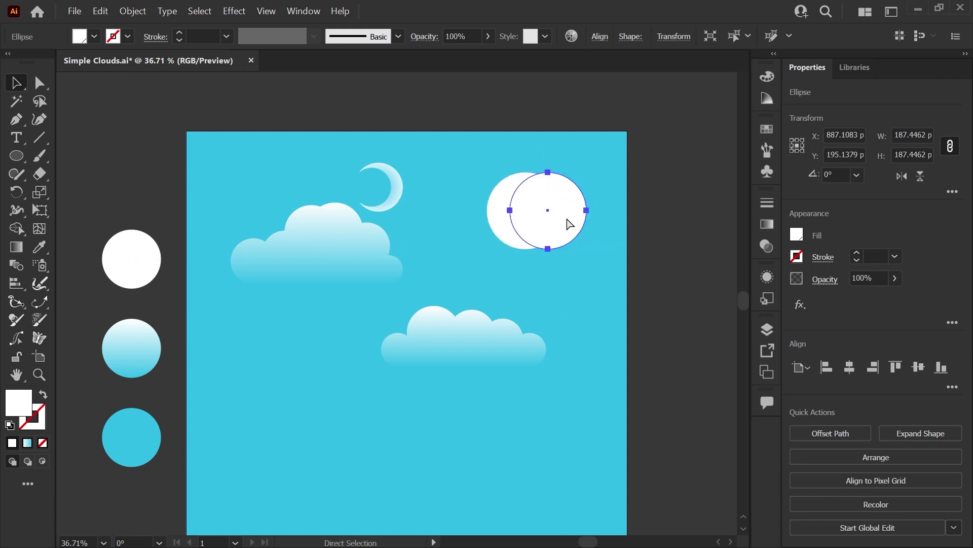
{"action": "key", "text": "ctrl+z"}
{"action": "left_click_drag", "start_coordinate": [558, 172], "coordinate": [550, 186]}
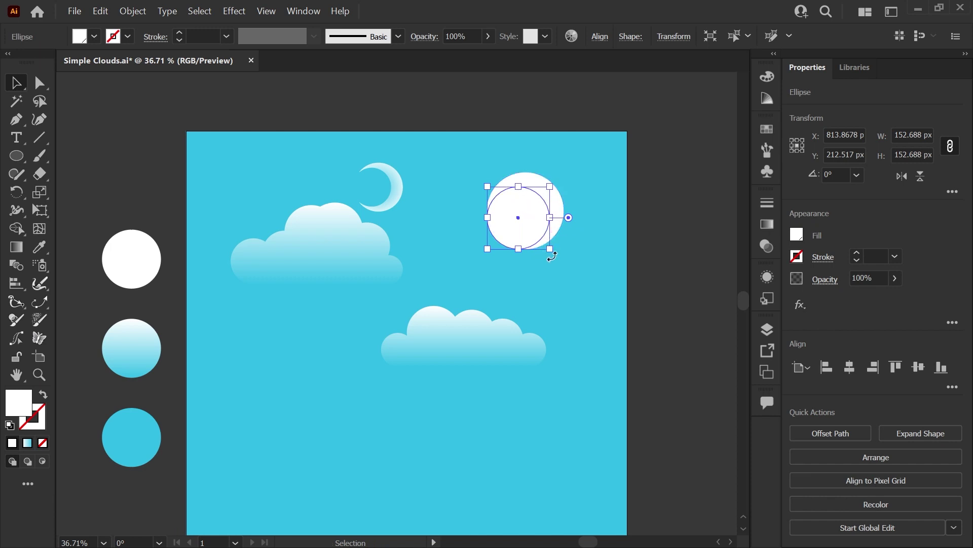
{"action": "left_click_drag", "start_coordinate": [549, 250], "coordinate": [554, 255]}
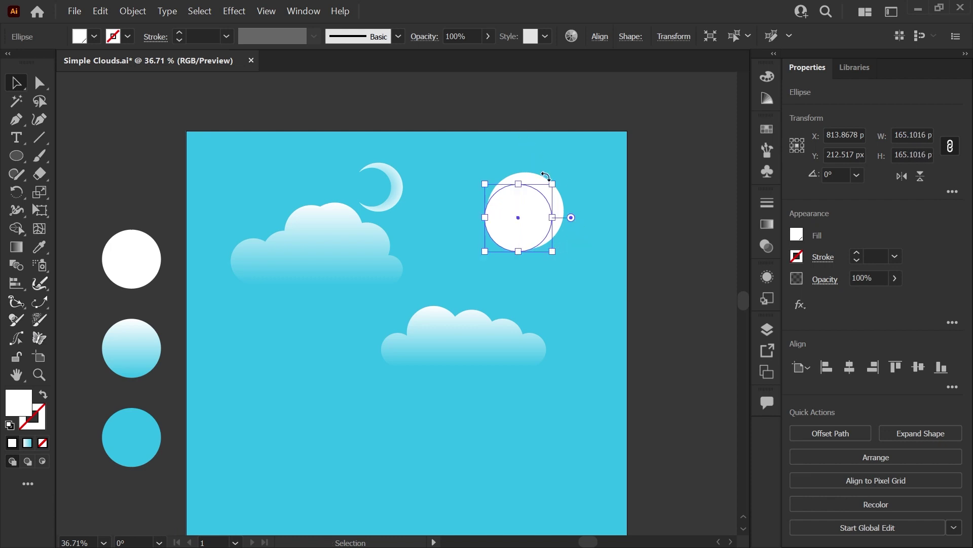
- Select both circles and subtract their overlap with Shape Builder to leave a crescent
{"action": "left_click_drag", "start_coordinate": [479, 156], "coordinate": [588, 262]}
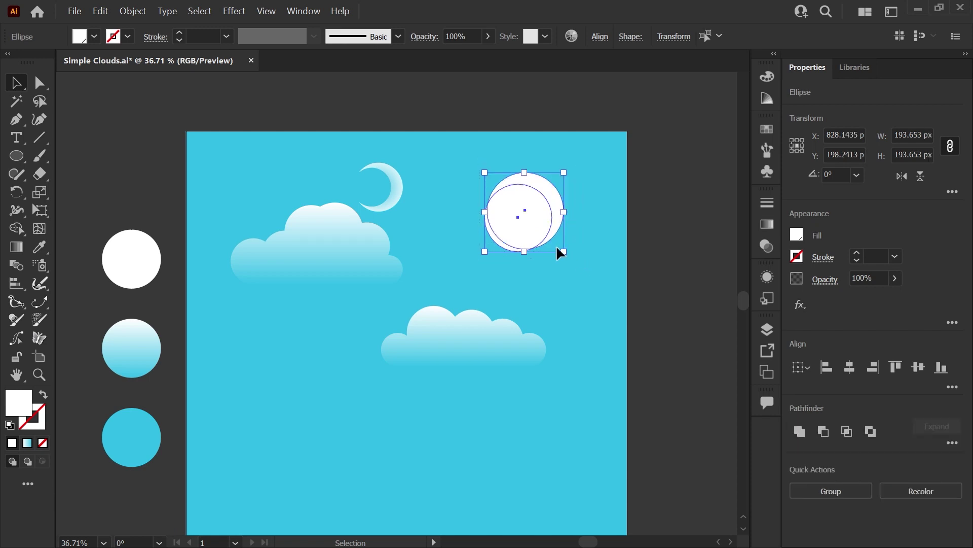
{"action": "left_click", "coordinate": [16, 228]}
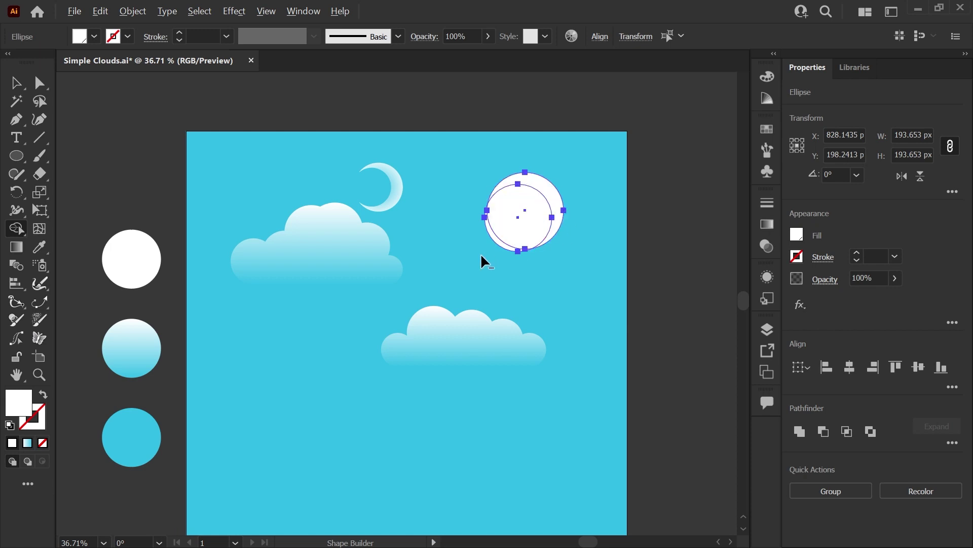
{"action": "left_click_drag", "start_coordinate": [482, 248], "coordinate": [519, 227]}
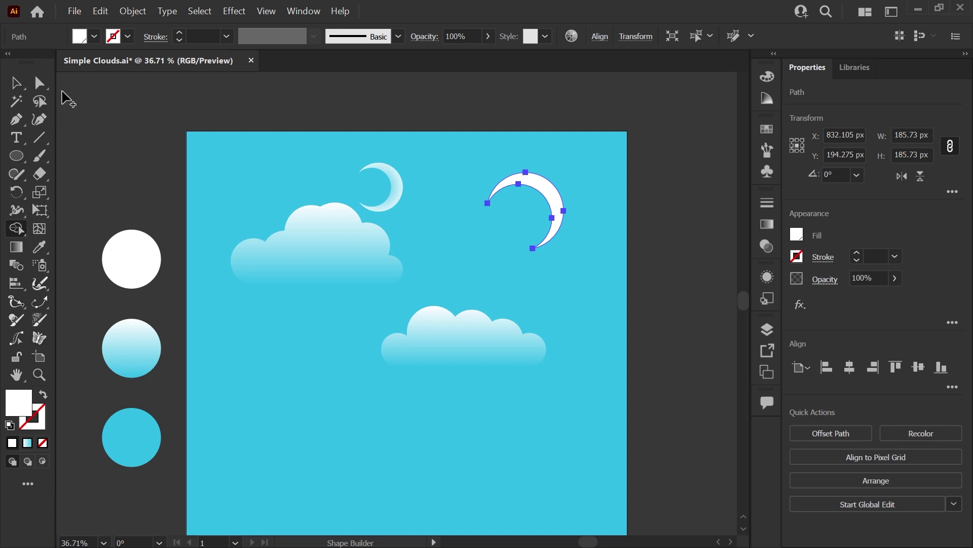
- Rotate the crescent 45° to 315° so it opens left, then deselect
{"action": "left_click", "coordinate": [16, 83]}
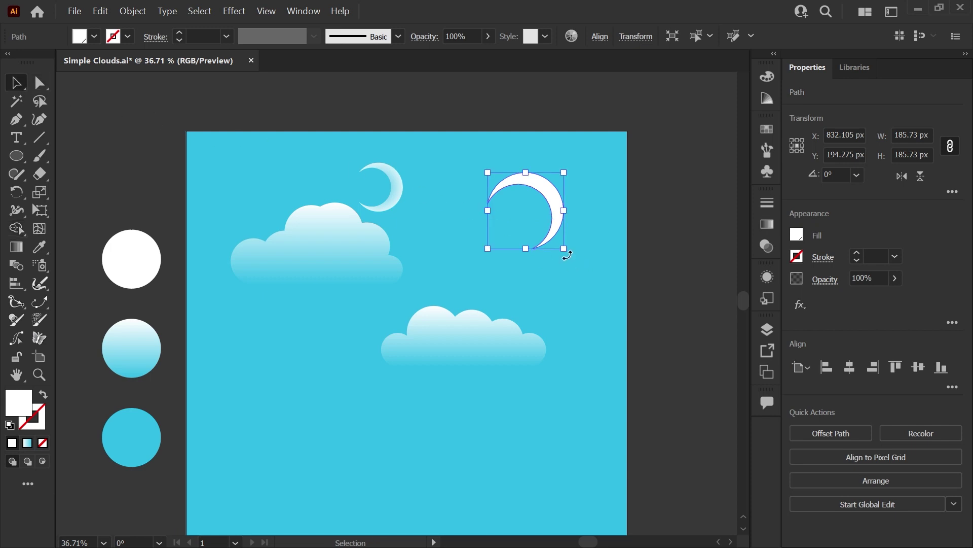
{"action": "mouse_move", "coordinate": [558, 256]}
{"action": "left_mouse_down"}
{"action": "mouse_move", "coordinate": [534, 261]}
{"action": "mouse_move", "coordinate": [545, 268]}
{"action": "left_mouse_up"}
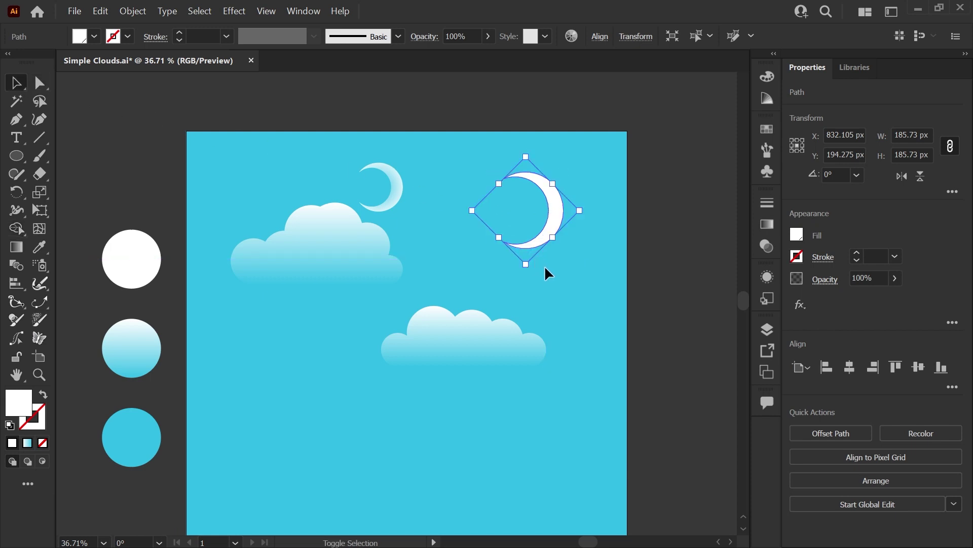
{"action": "left_click", "coordinate": [580, 295]}
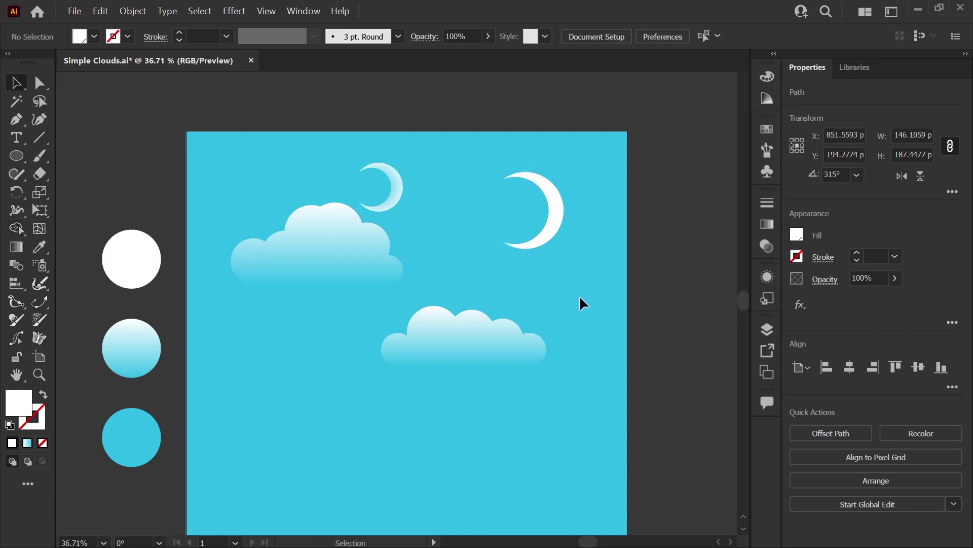
- Give the crescent the middle circle's gradient, switched to radial and reversed
{"action": "left_click", "coordinate": [549, 222]}
{"action": "key", "text": "i"}
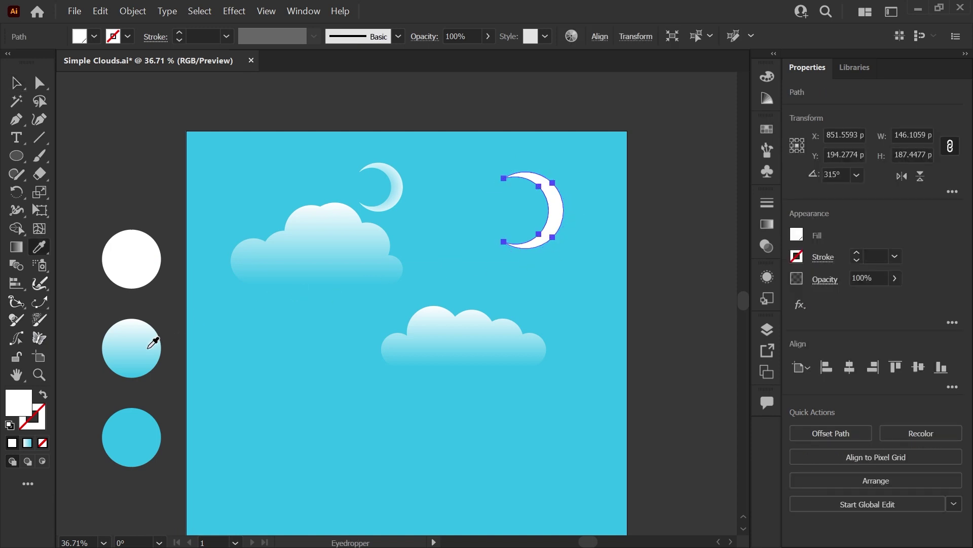
{"action": "left_click", "coordinate": [152, 337]}
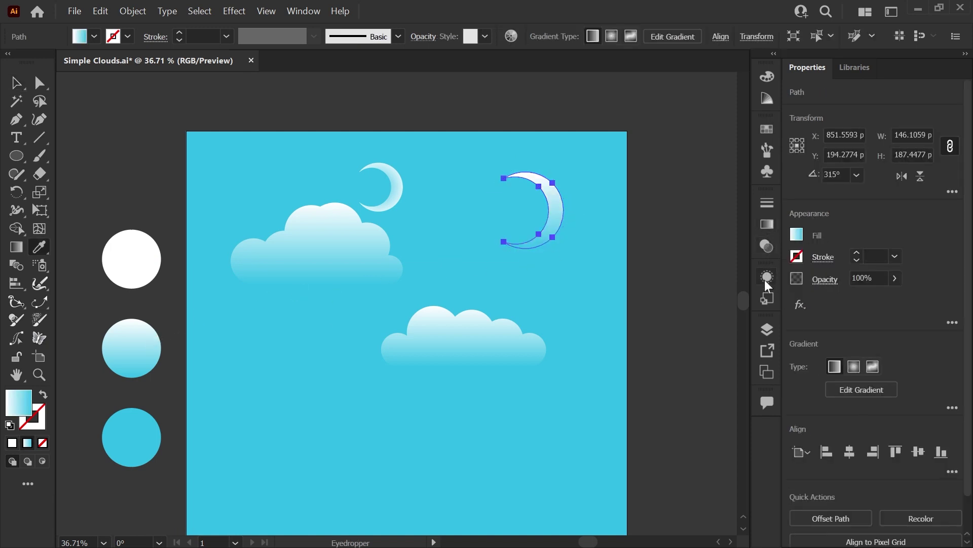
{"action": "left_click", "coordinate": [768, 224]}
{"action": "left_click", "coordinate": [665, 223]}
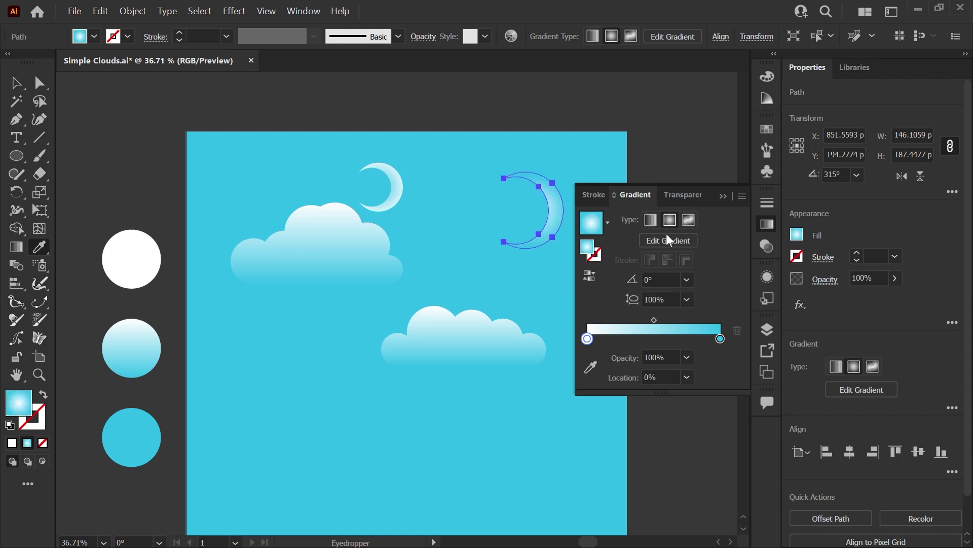
{"action": "left_click", "coordinate": [589, 276]}
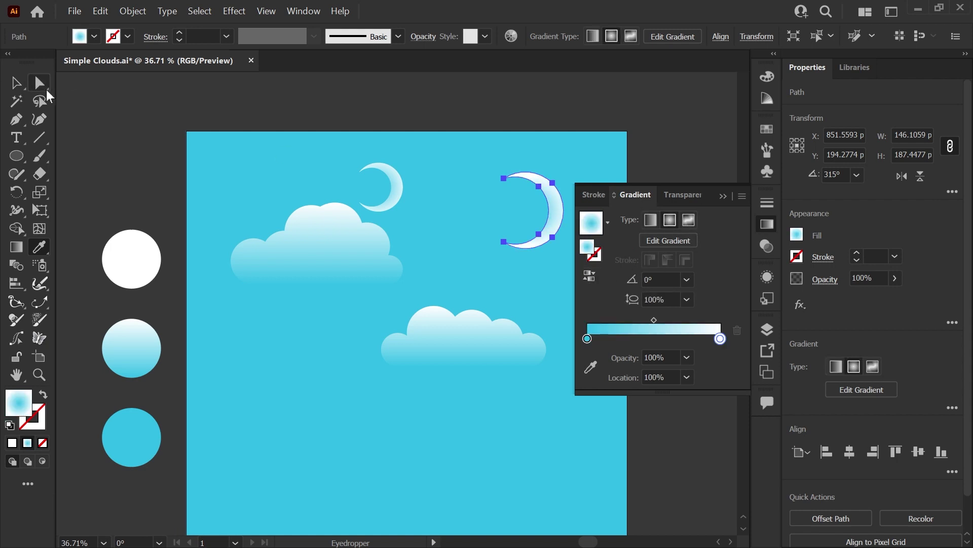
{"action": "left_click", "coordinate": [15, 82]}
{"action": "left_click", "coordinate": [299, 157]}
{"action": "left_click", "coordinate": [771, 225]}
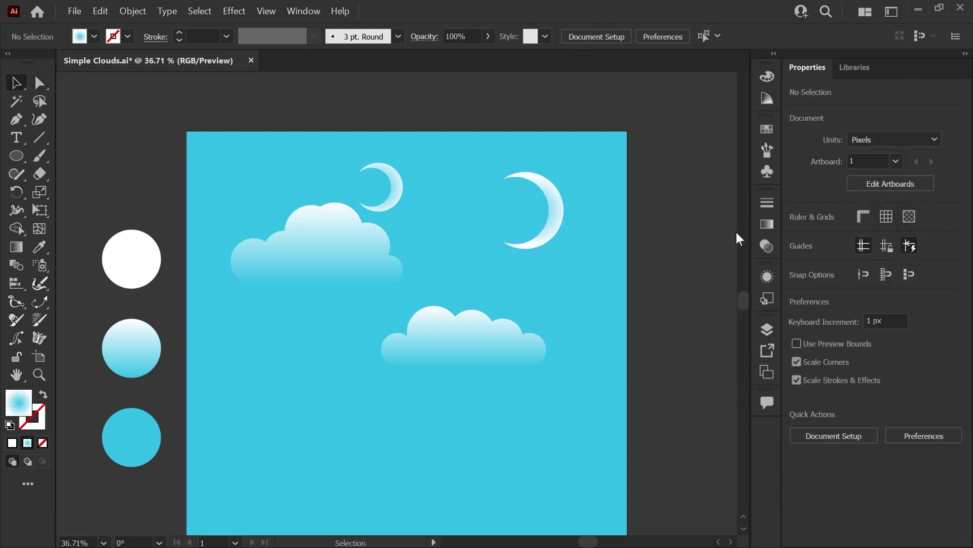
- Lower the crescent about 36 px and shift the lower cloud slightly left
{"action": "left_click_drag", "start_coordinate": [556, 223], "coordinate": [561, 260]}
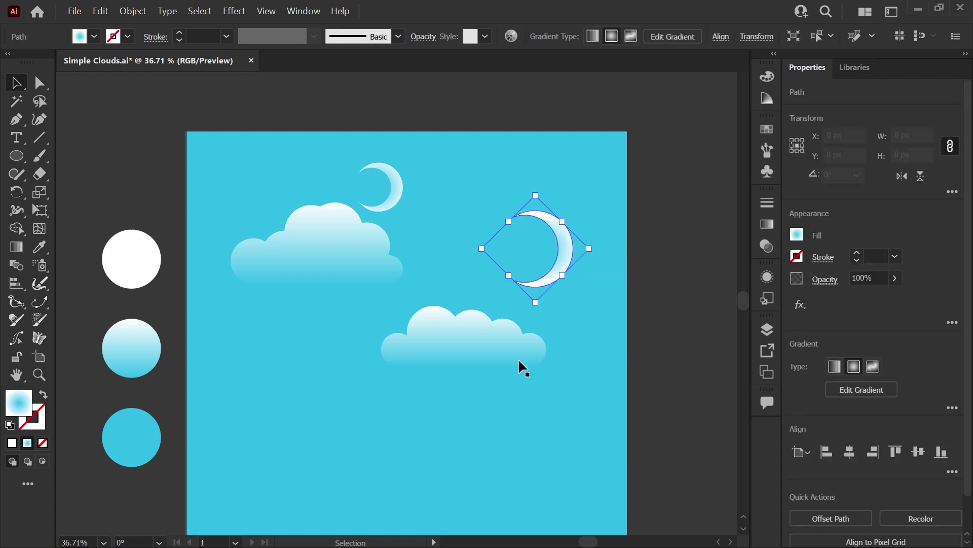
{"action": "left_click_drag", "start_coordinate": [494, 347], "coordinate": [479, 347]}
{"action": "left_click_drag", "start_coordinate": [558, 274], "coordinate": [555, 289]}
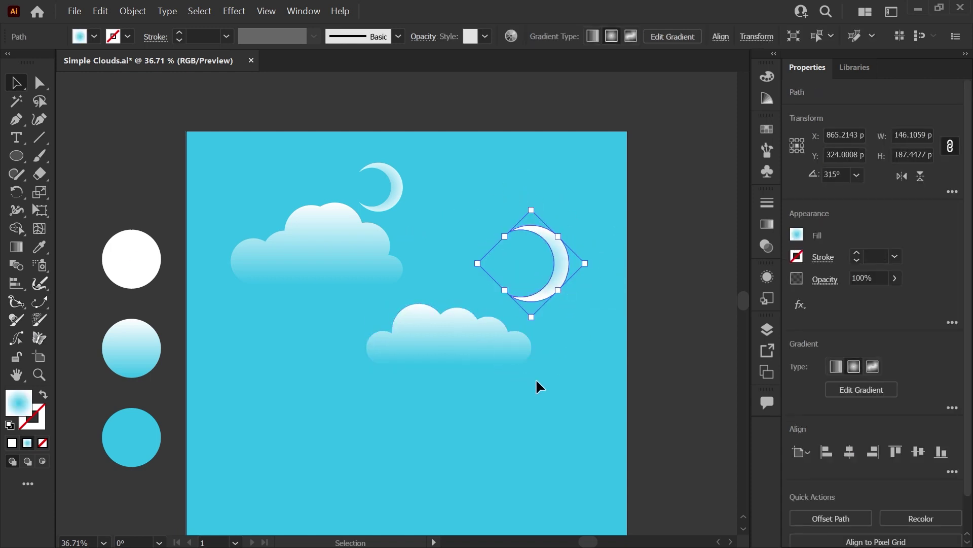
{"action": "left_click", "coordinate": [550, 387]}
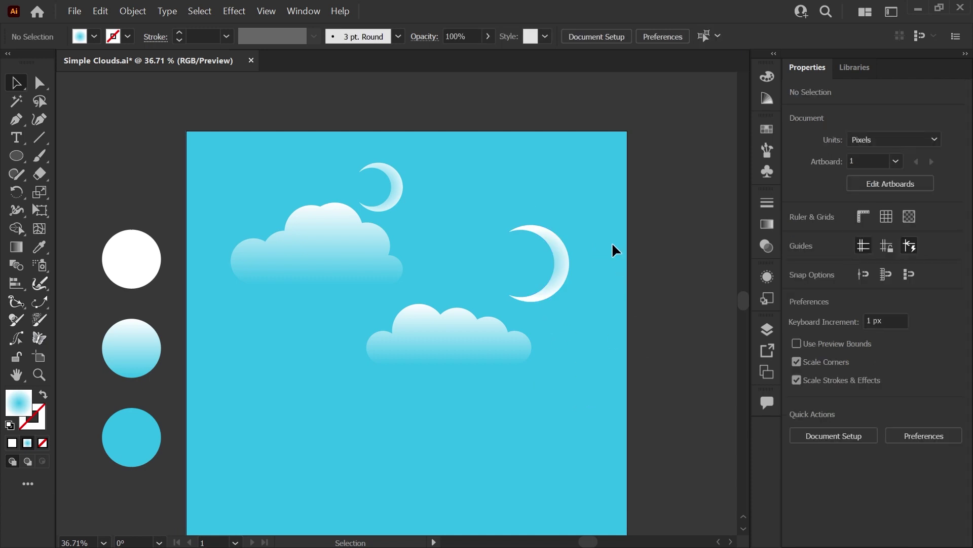